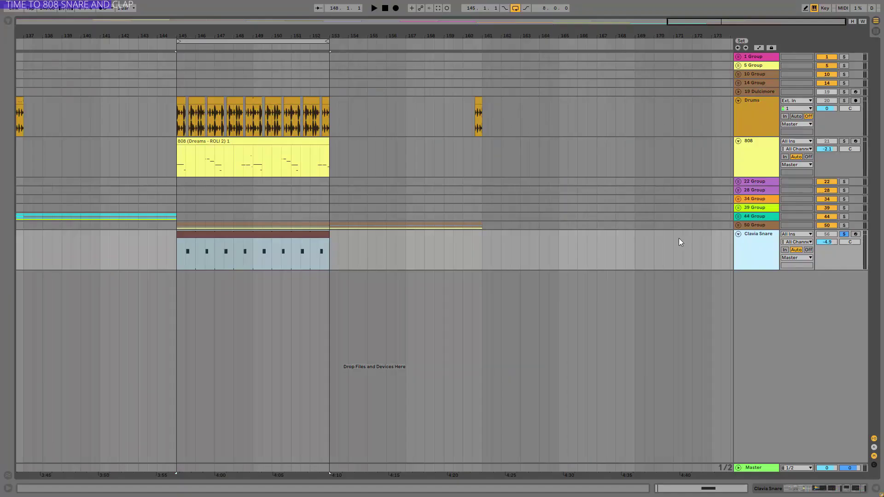
Step: Add an Instrument Rack on a new track below Clavia Snare and load Operator into it
left_click(6, 21)
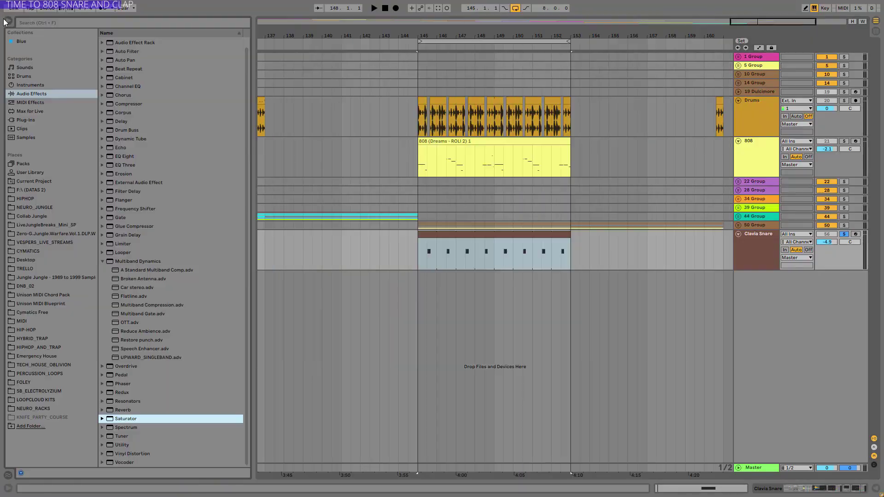
left_click(34, 86)
left_click_drag(128, 93, 470, 254)
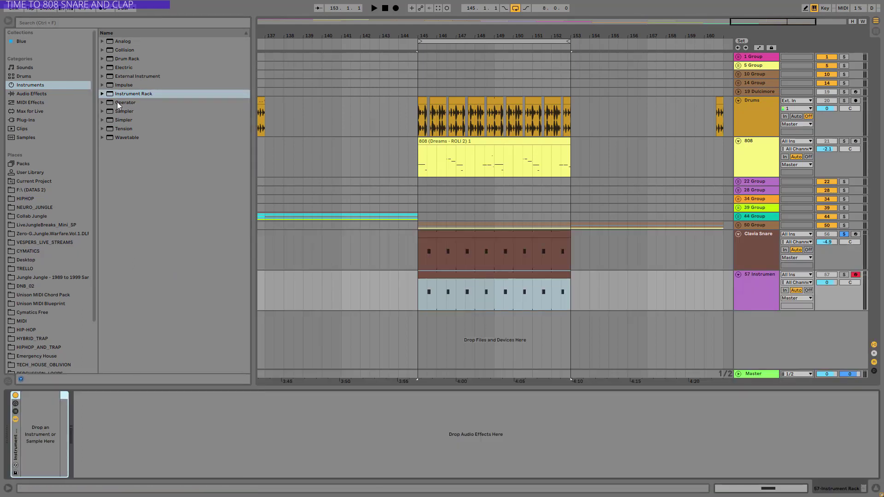
left_click_drag(117, 101, 46, 425)
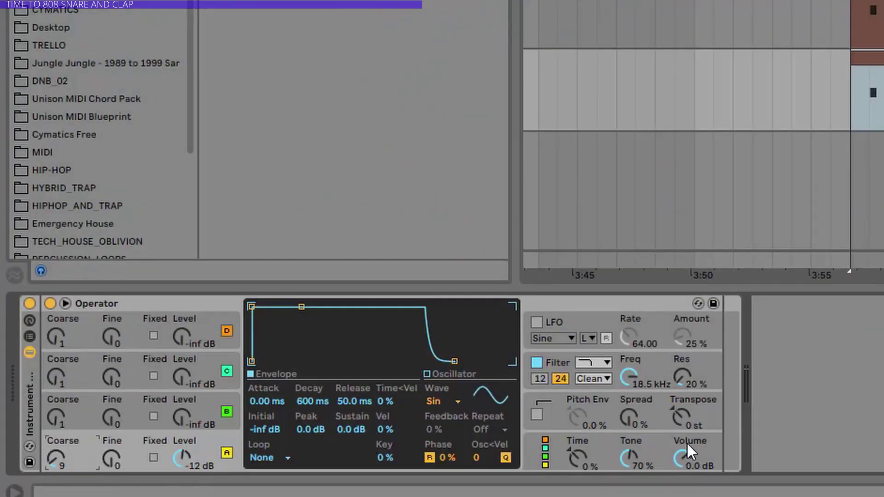
Step: Set Operator's transpose to +10 st and shape oscillator A's envelope with -inf dB sustain and 95.0 ms decay, checking the sound in playback
left_click_drag(681, 418, 681, 408)
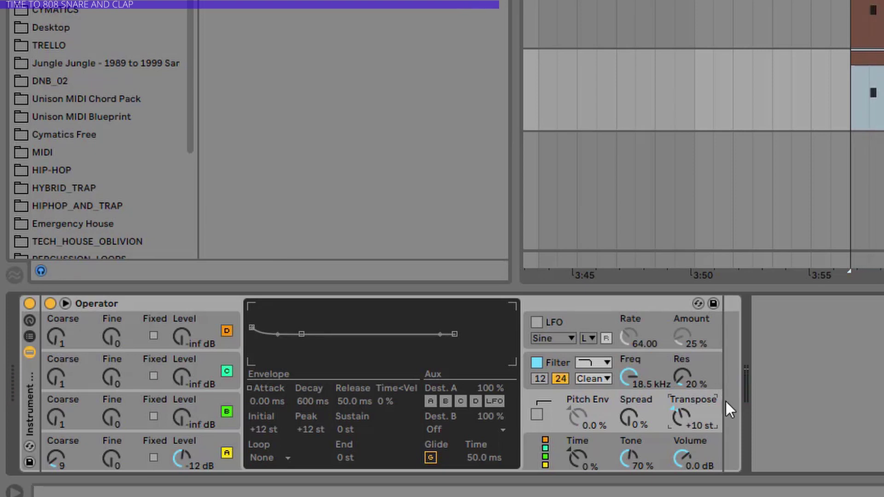
left_click(183, 459)
left_click_drag(345, 424, 306, 433)
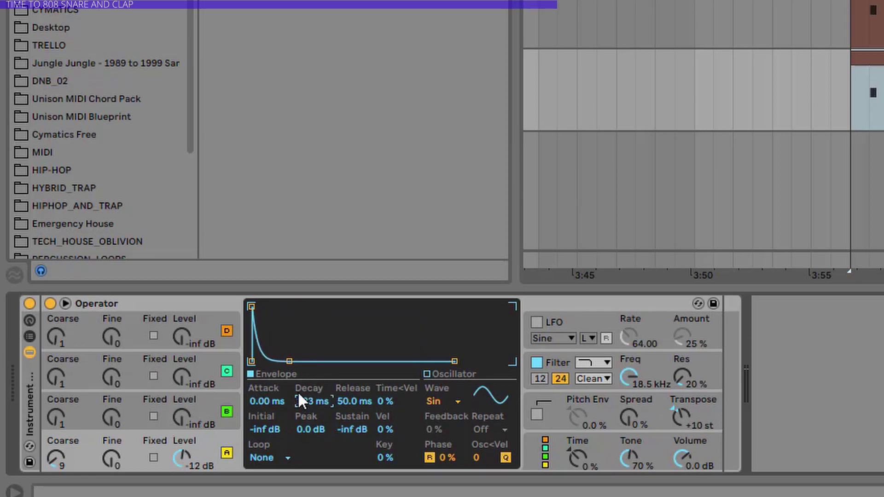
left_click_drag(310, 387, 309, 396)
key("space")
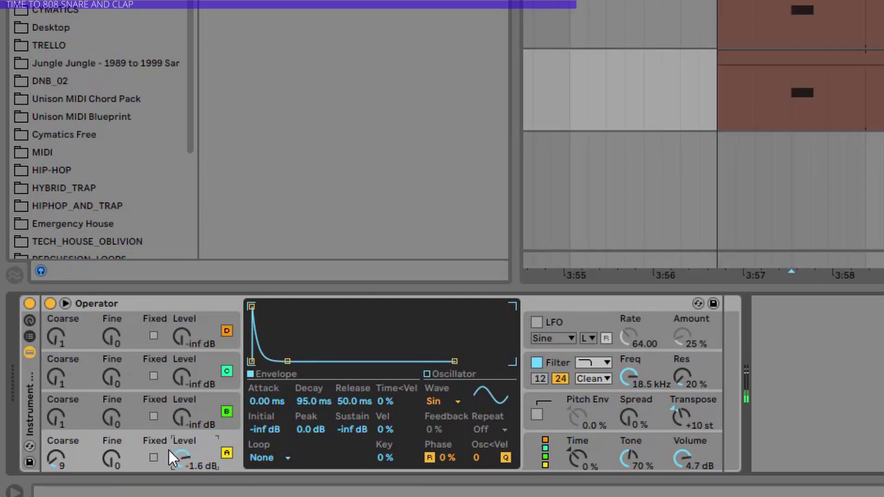
Step: Enable Operator's pitch envelope at 7.9 % with a +48 st initial level, 1.70 ms attack and 9 ms decay
left_click(576, 421)
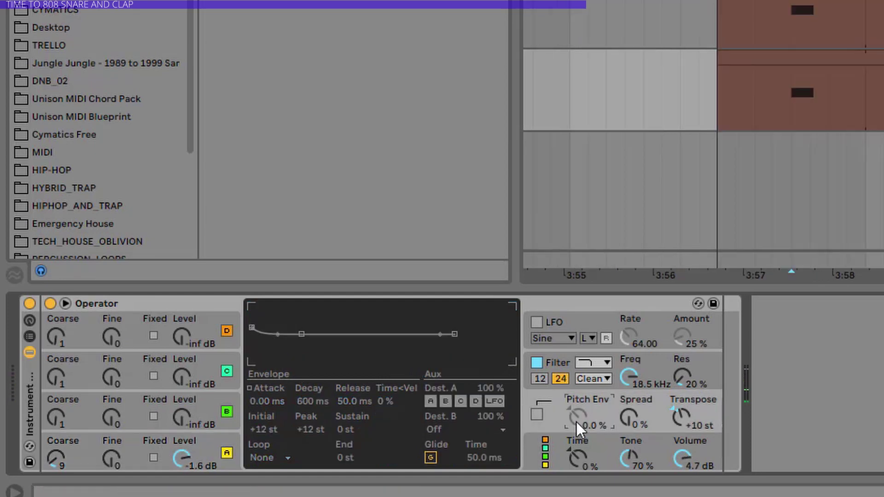
left_click(537, 414)
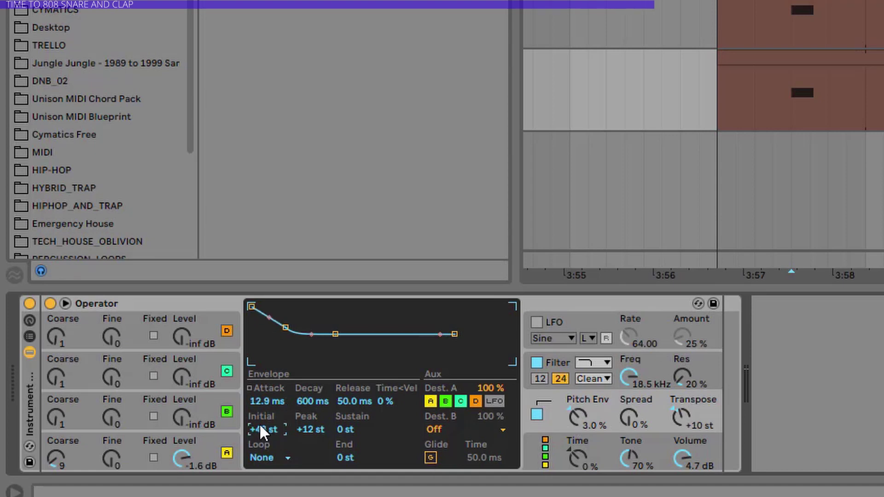
left_click_drag(261, 400, 262, 415)
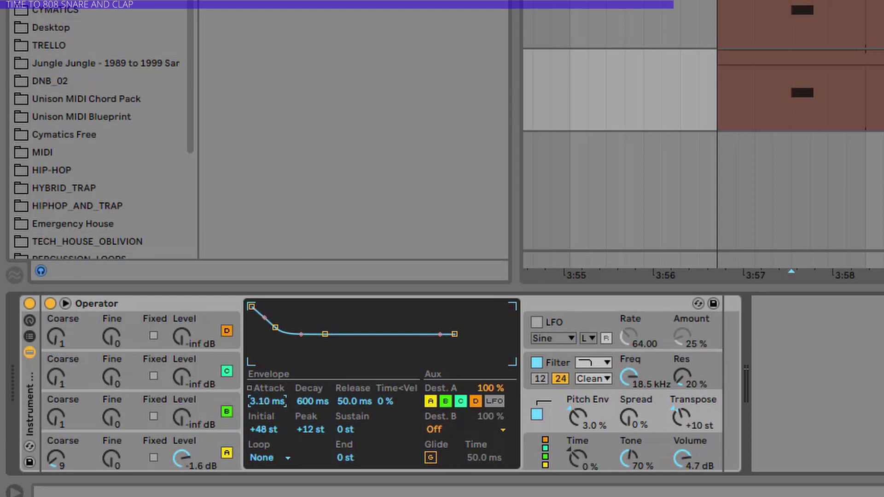
type("1.7")
key("Return")
left_click_drag(311, 401, 311, 438)
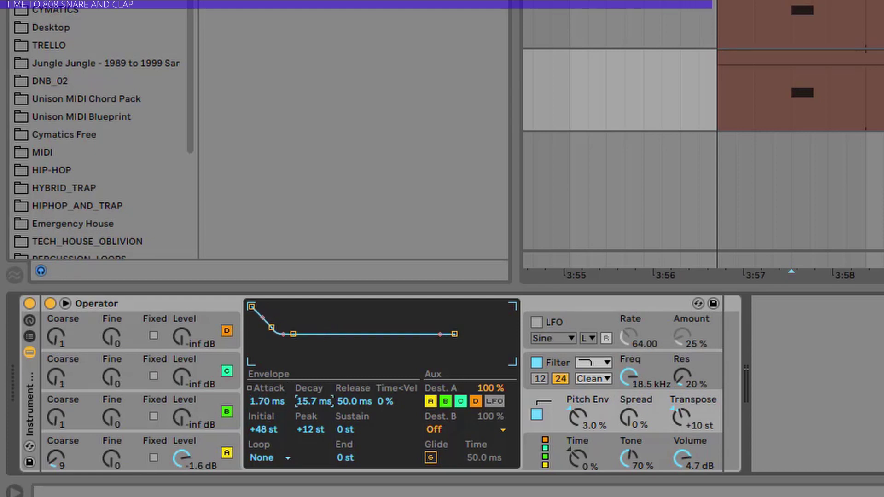
type("9")
key("Return")
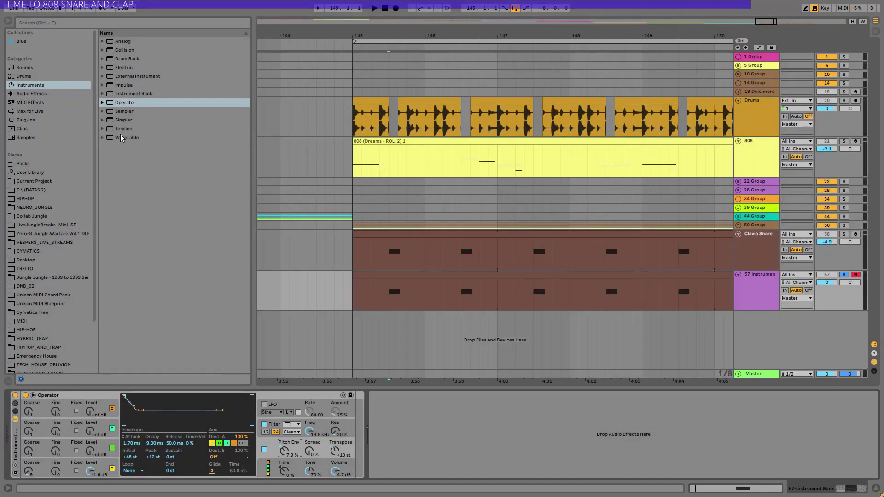
Step: Add EQ Eight after Operator and make band 4 a high shelf at 8.80 kHz boosted by about 12.8 dB
left_click(31, 94)
left_click(124, 157)
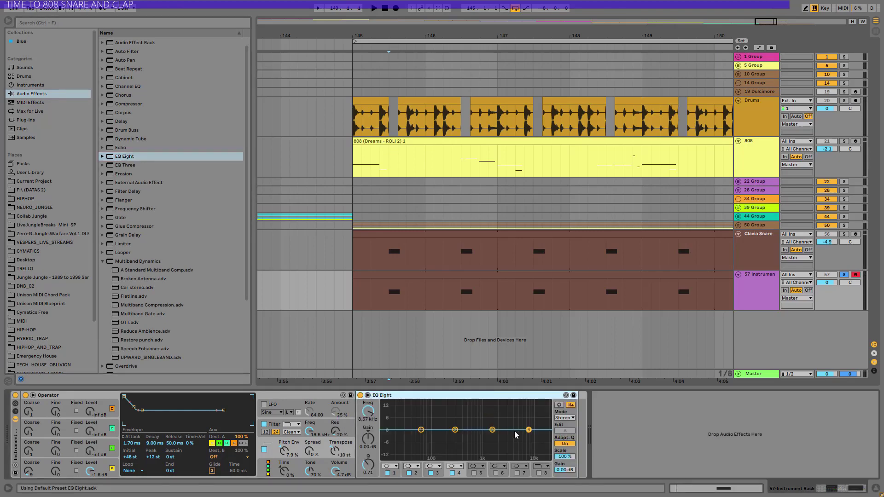
key("space")
left_click_drag(526, 429, 529, 422)
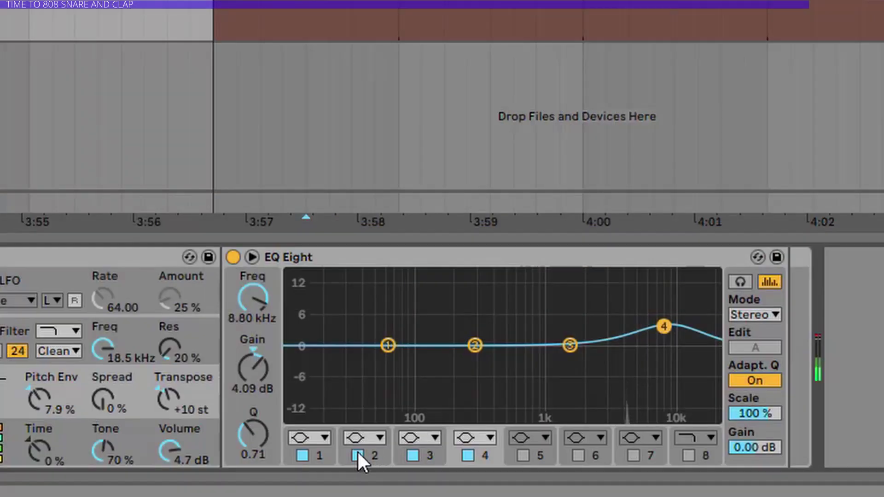
left_click(481, 434)
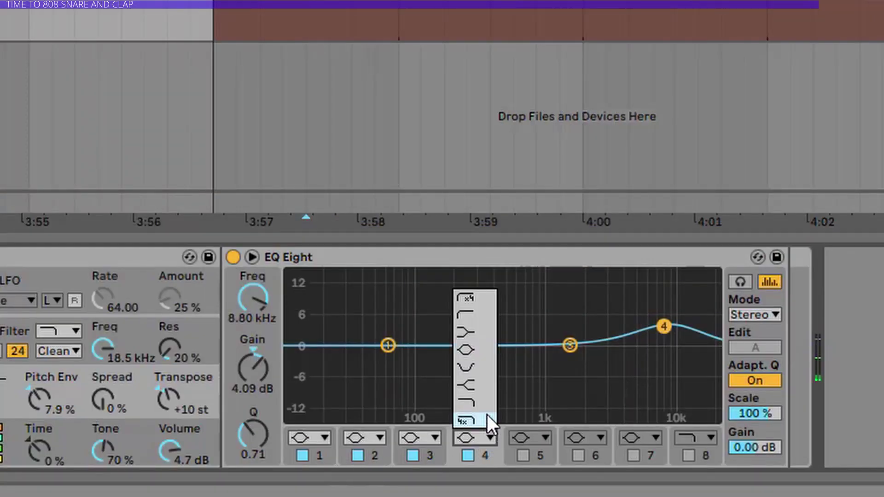
left_click(486, 386)
left_click_drag(664, 326, 664, 285)
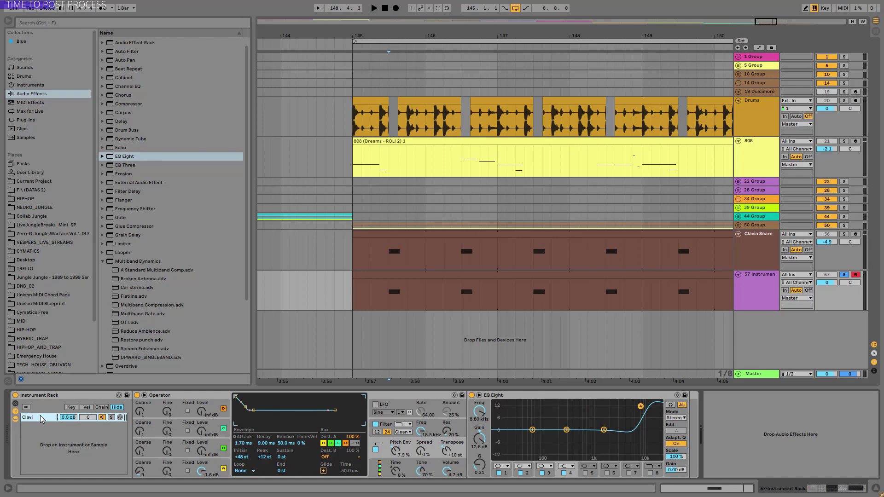
Step: Search the drums for 808, load the 808 Core Kit as a second rack chain, and audition its snare and clap pads
left_click(25, 76)
left_click(163, 24)
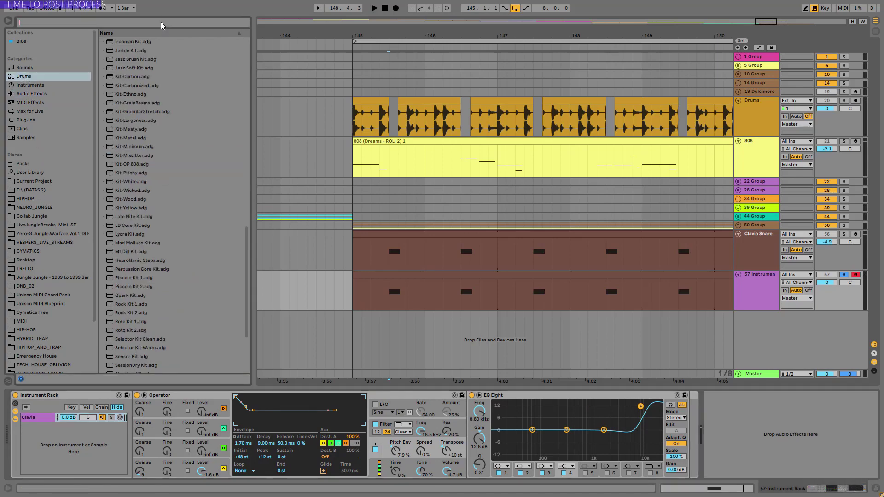
type("808")
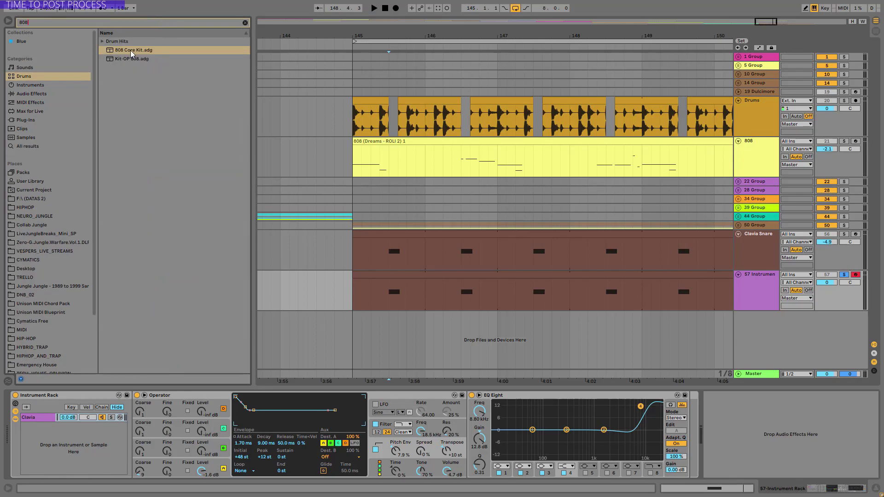
double_click(109, 51)
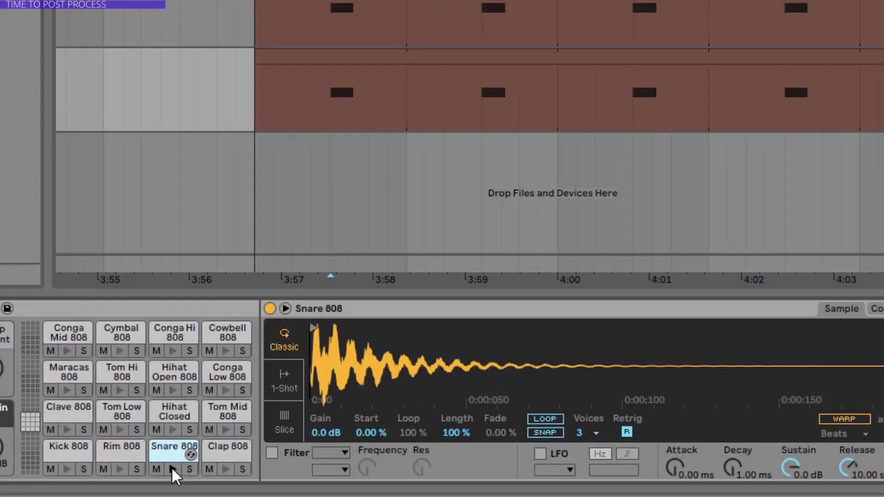
left_click(172, 468)
left_click(224, 468)
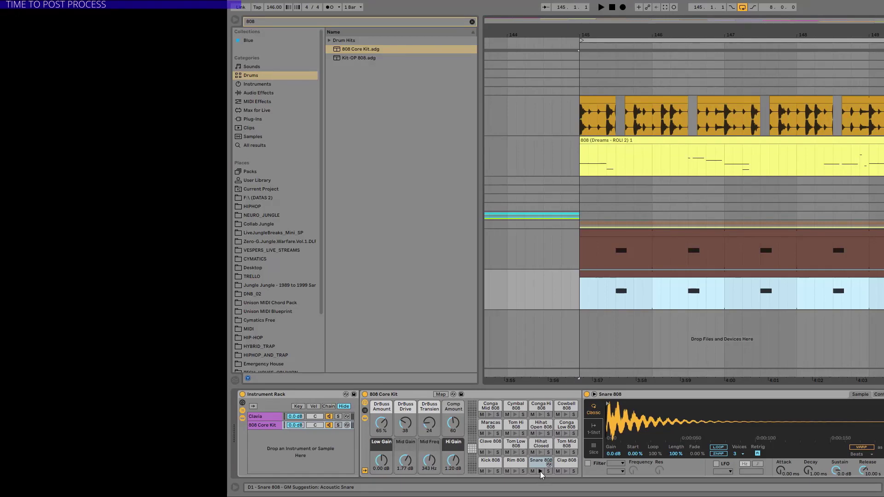
Step: Check which note the MIDI clip plays, and set the Snare 808 chain's receive note to C3 in the kit's chain list
left_click(653, 276)
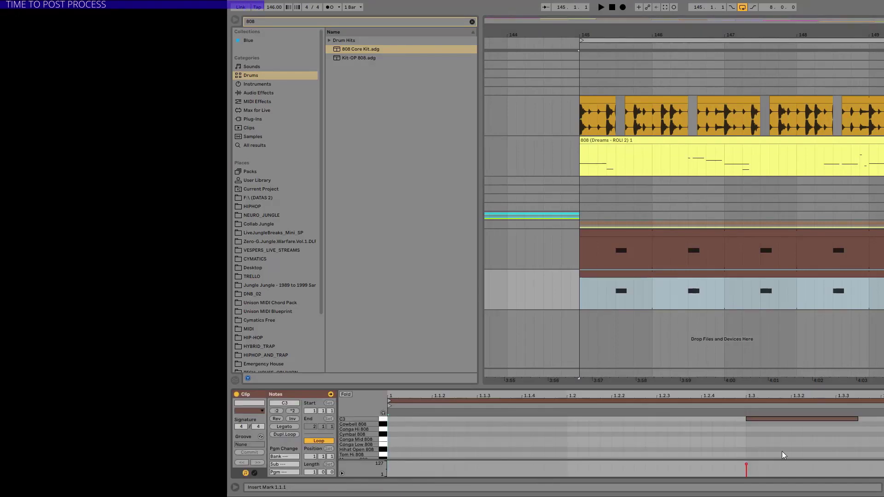
left_click_drag(532, 388, 532, 297)
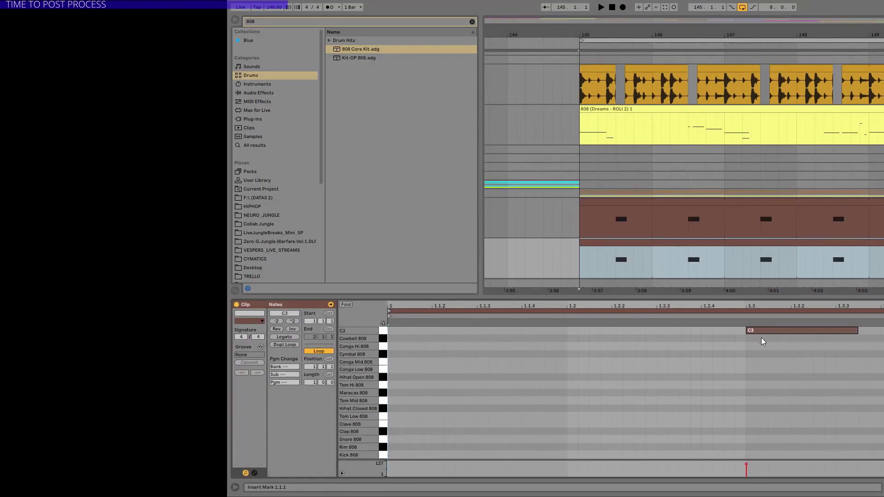
key("shift+Tab")
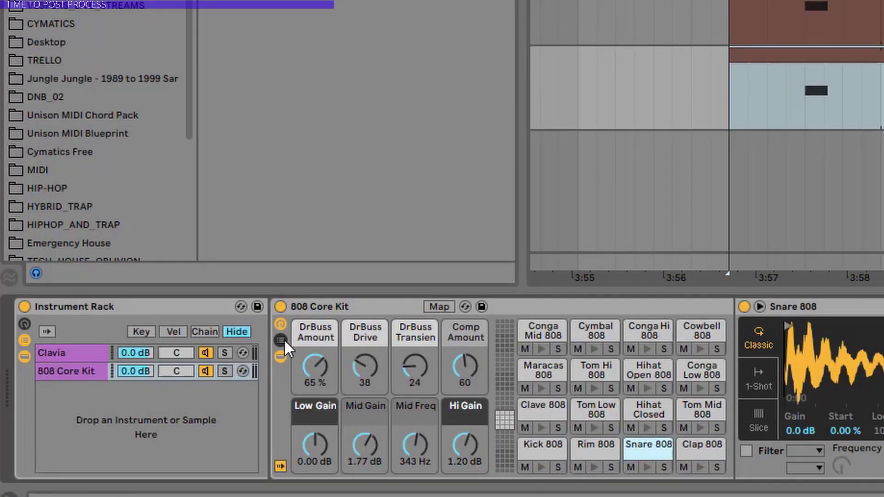
left_click(281, 340)
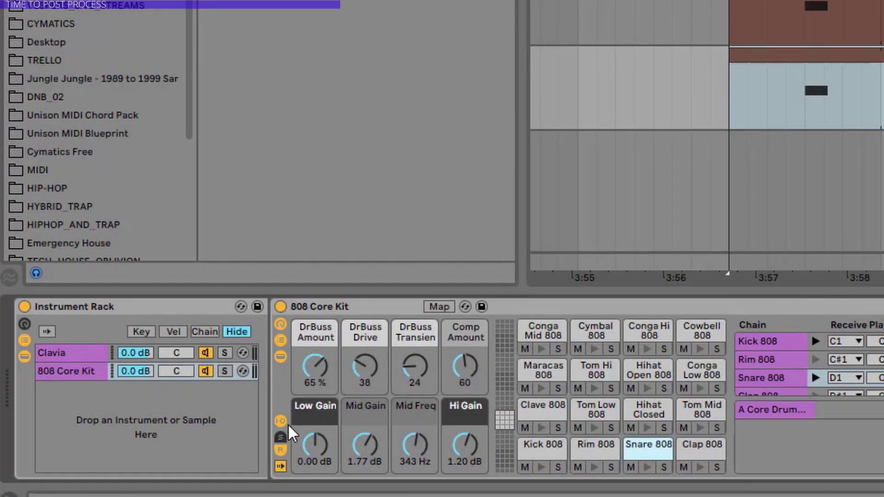
left_click(778, 379)
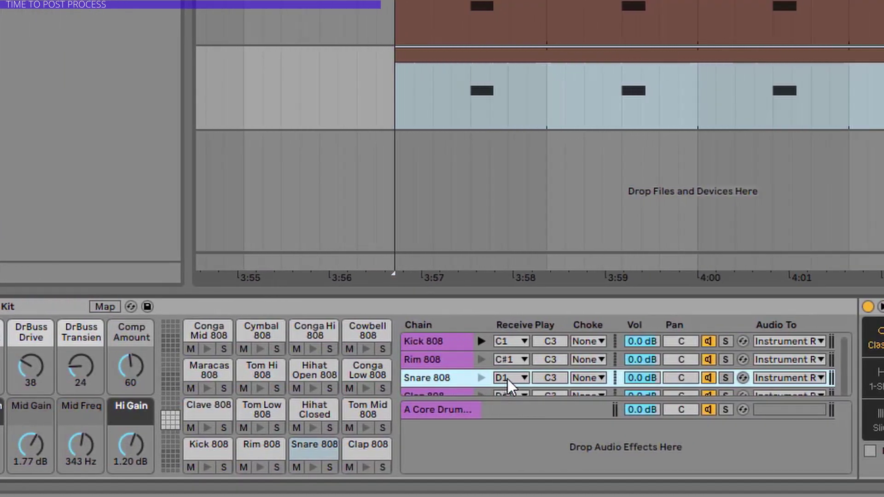
left_click(513, 380)
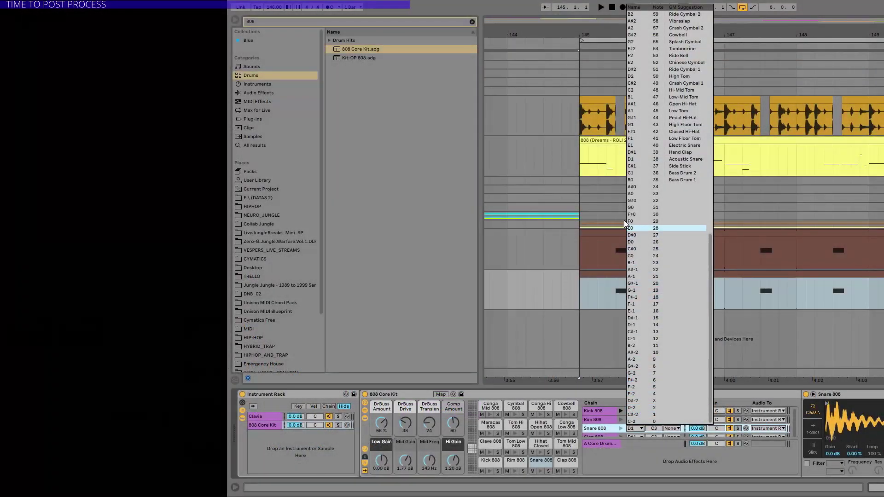
scroll(645, 106, "up", 2)
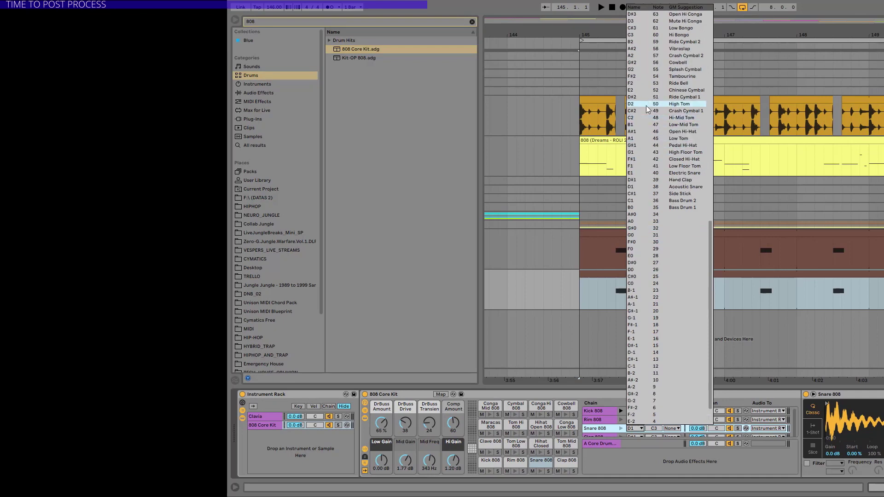
left_click(634, 35)
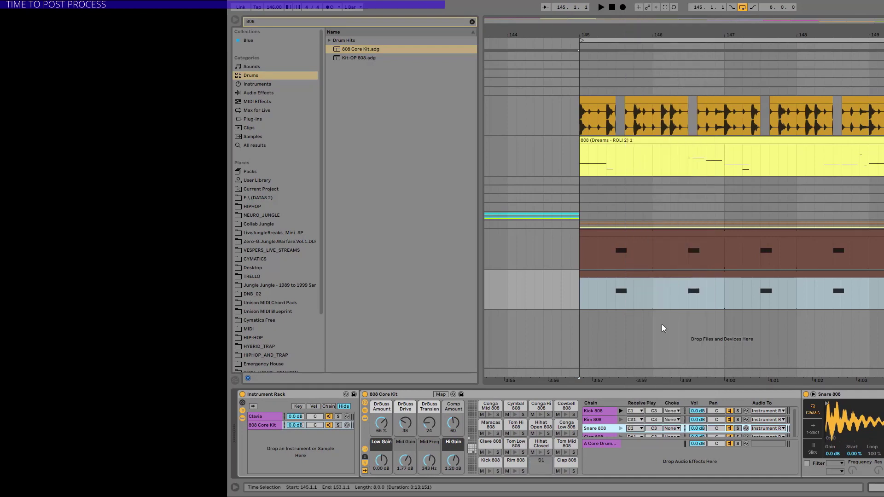
Step: Set the Clap 808 chain's receive note to C3 and switch its sample to 1-Shot playback
scroll(613, 424, "down", 1)
left_click(612, 428)
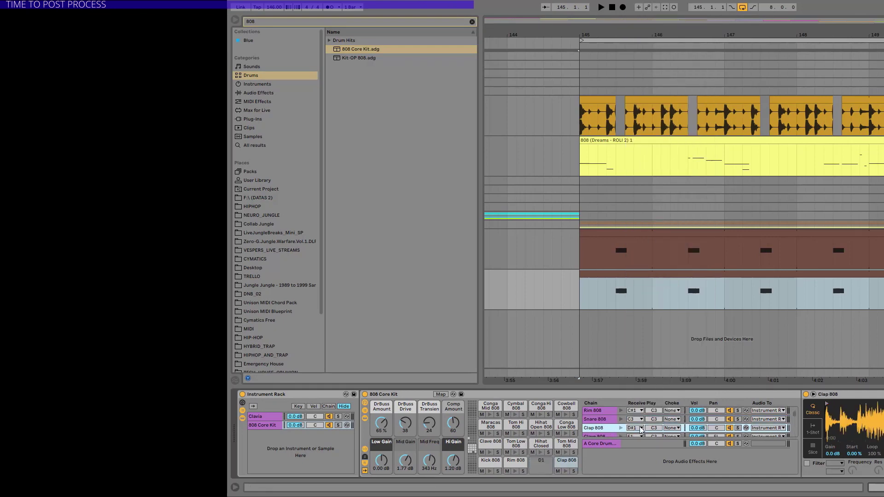
left_click(640, 428)
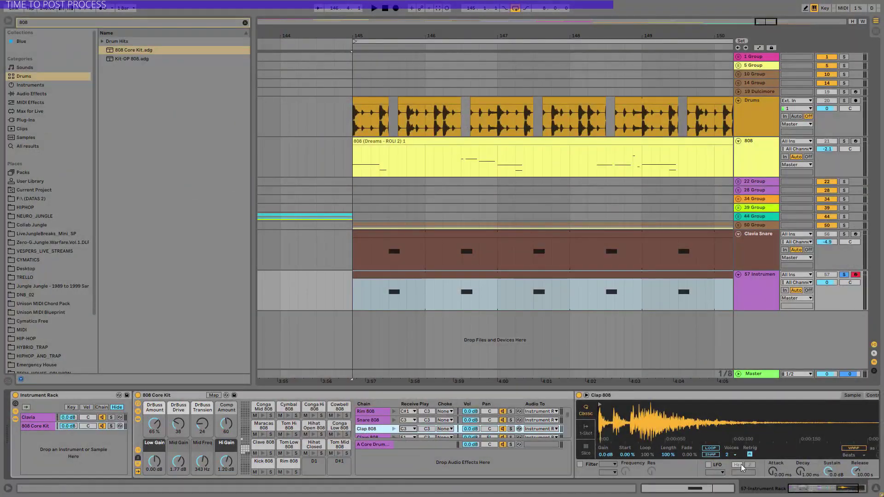
left_click(584, 429)
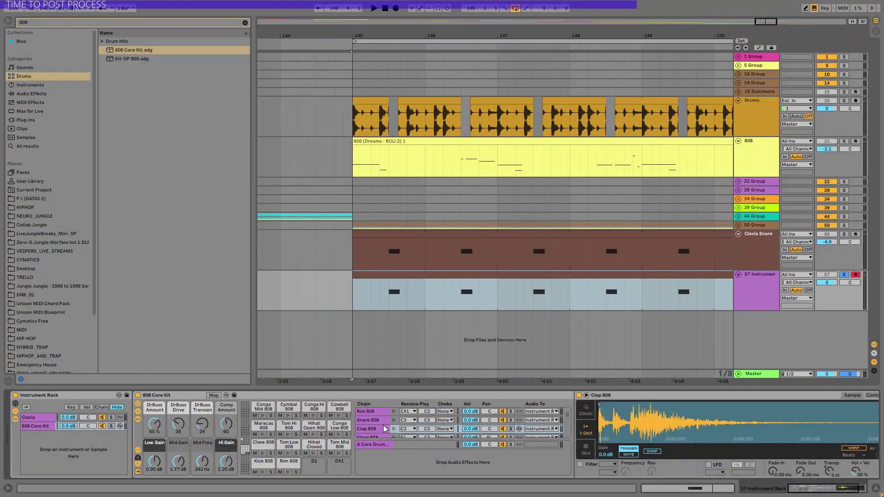
Step: Set the Snare 808 sample to 1-Shot playback transposed by +11 st and play back the first snare hit
left_click(369, 420)
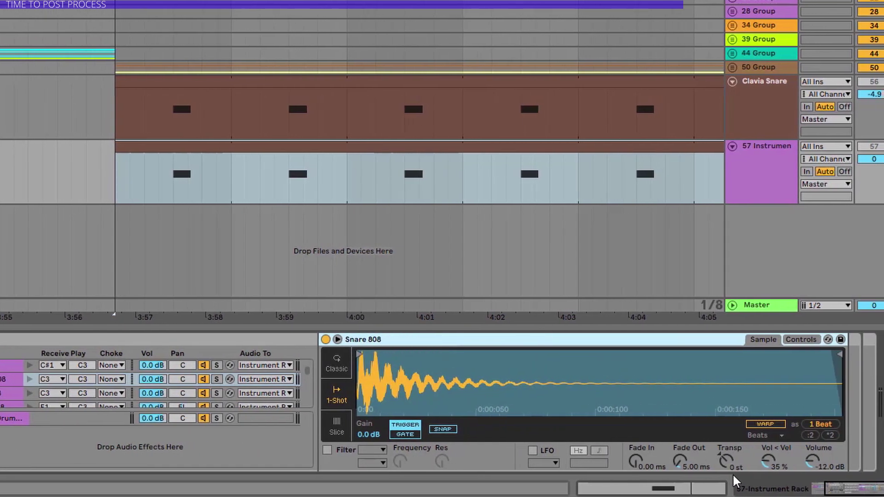
left_click(727, 461)
key("Up")
key("Up")
key("Up")
key("Up")
key("Up")
key("Up")
key("Up")
key("Up")
key("Up")
key("Up")
key("Up")
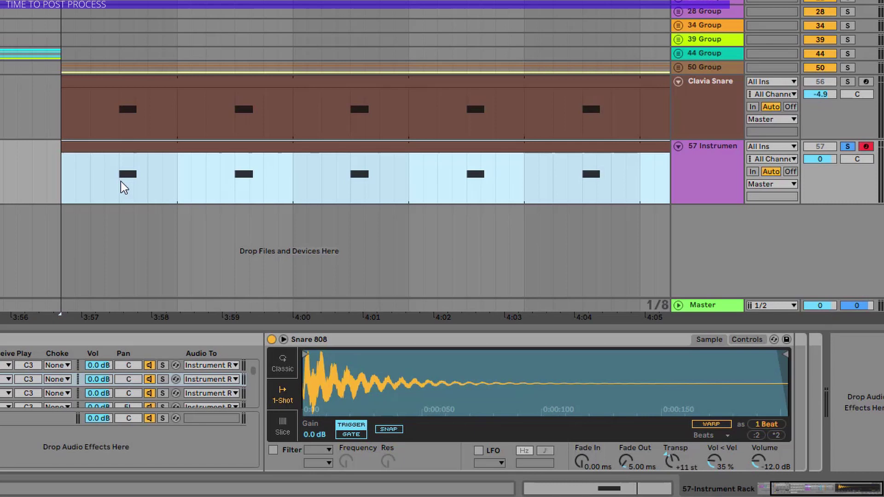
left_click(119, 179)
key("space")
key("space")
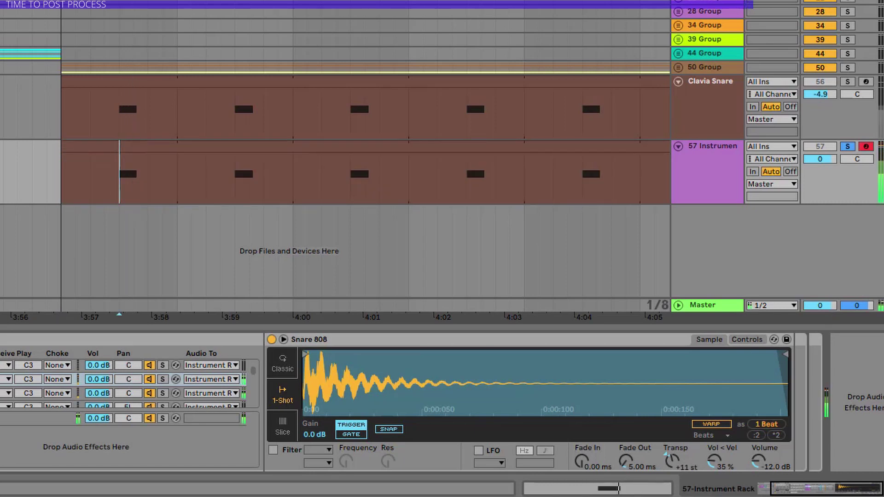
Step: Trim the Clap 808 sample's start past the early transients so it begins at the main clap hit
left_click(78, 393)
left_click_drag(315, 353, 354, 353)
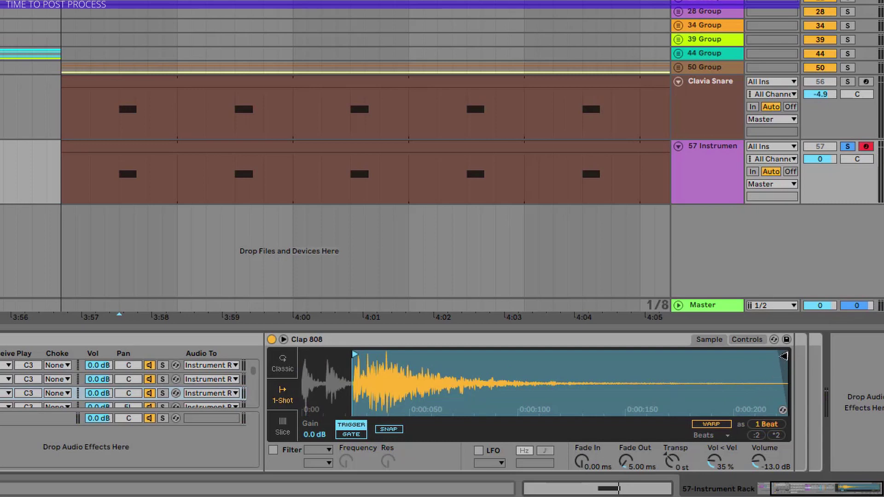
Step: Cut off the Clap 808 sample's tail by moving its end point just after the main hit, with a 157 ms fade-out
mouse_move(782, 356)
left_mouse_down()
mouse_move(529, 357)
mouse_move(478, 382)
left_mouse_up()
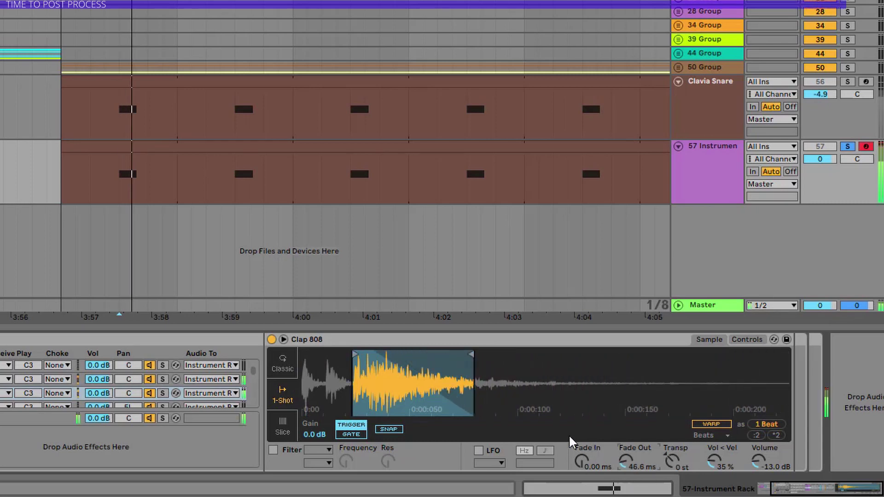
left_click_drag(472, 354, 537, 356)
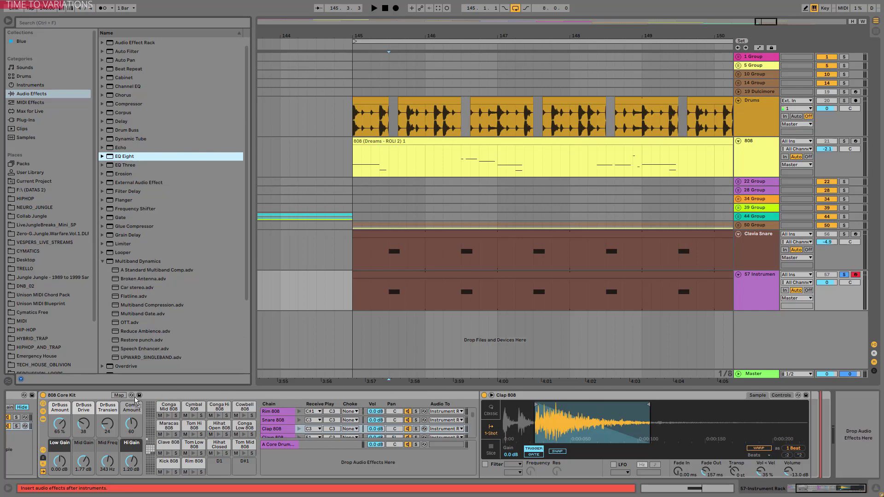
Step: Add an EQ Eight after the 808 Core Kit and change its band 4 to a high-cut filter
left_click(16, 441)
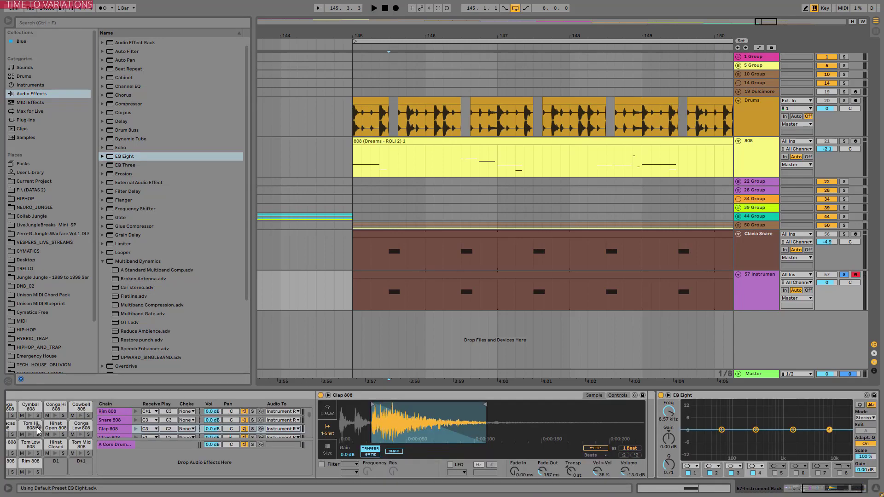
left_click(827, 485)
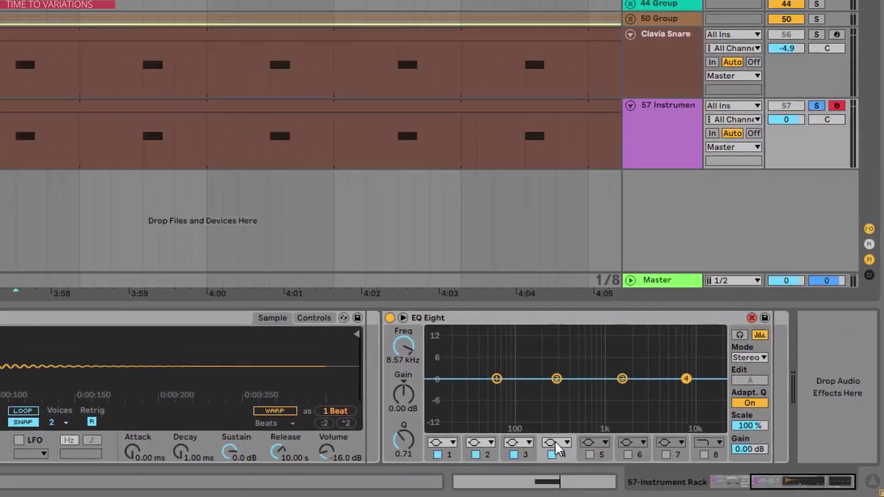
left_click(696, 466)
left_click(695, 450)
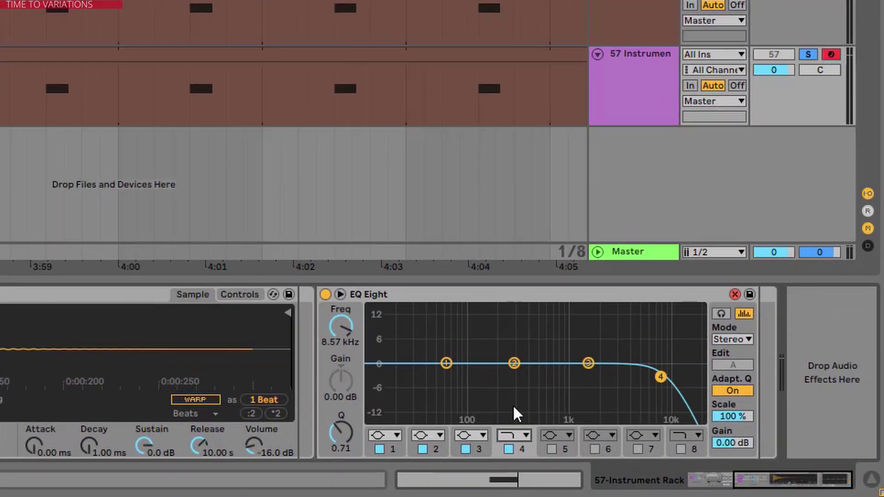
Step: Lower the EQ's high-cut frequency, cut band 2 by 3.84 dB at 344 Hz, and boost band 3 by 1.61 dB at 1.41 kHz
key("space")
left_click_drag(660, 377, 640, 372)
left_click_drag(515, 363, 519, 374)
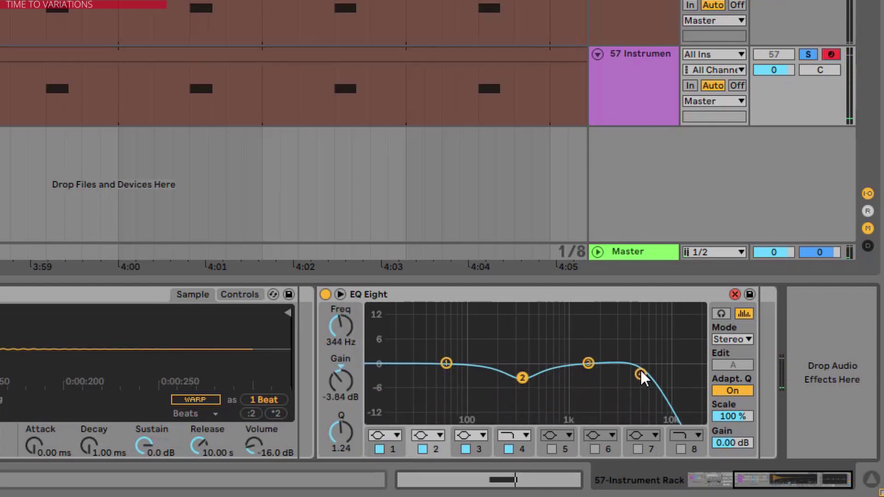
left_click_drag(640, 373, 585, 358)
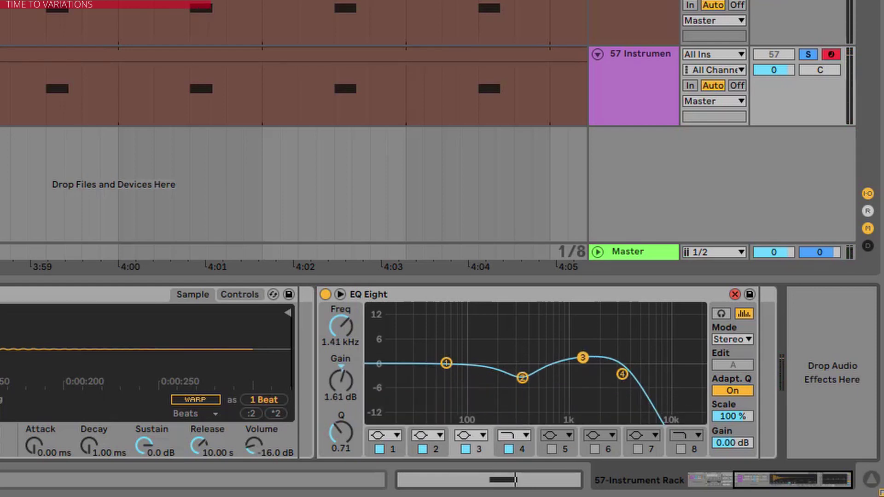
key("space")
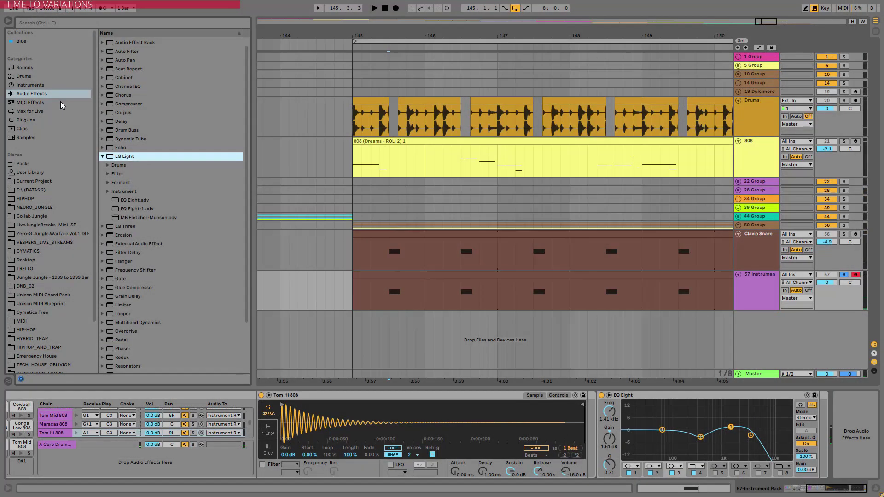
Step: Find Drum Buss among the audio effects and add it after the 808 Core Kit's EQ Eight
scroll(137, 138, "up", 1)
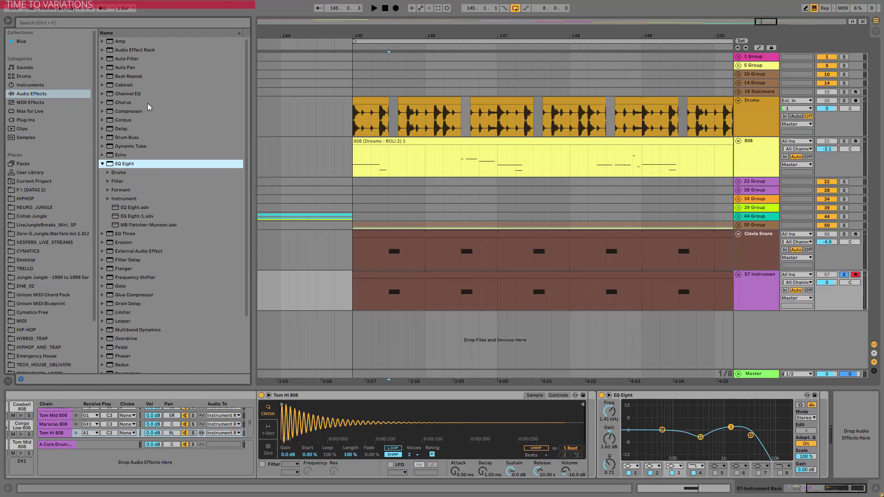
scroll(147, 103, "down", 6)
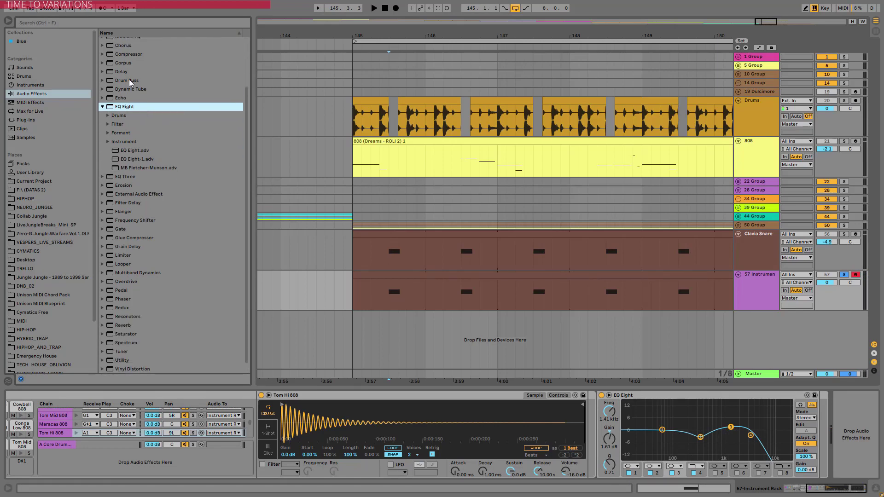
left_click(132, 81)
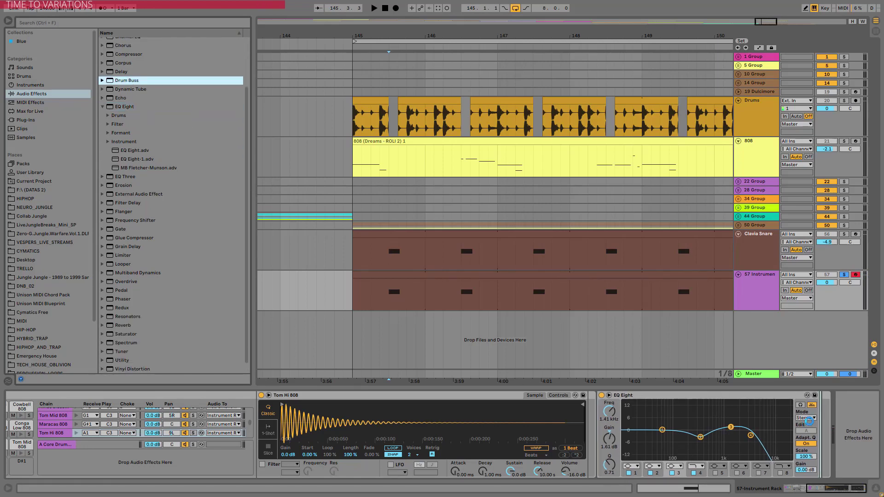
key("Return")
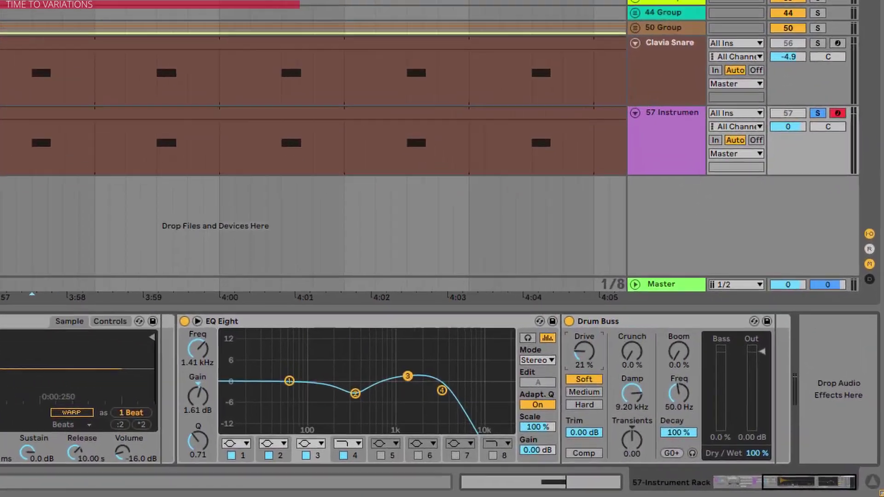
Step: Set the Drum Buss to 40 % Drive, 0.50 Transients and 3.07 kHz Damp while auditioning the snare
left_click_drag(584, 352, 584, 344)
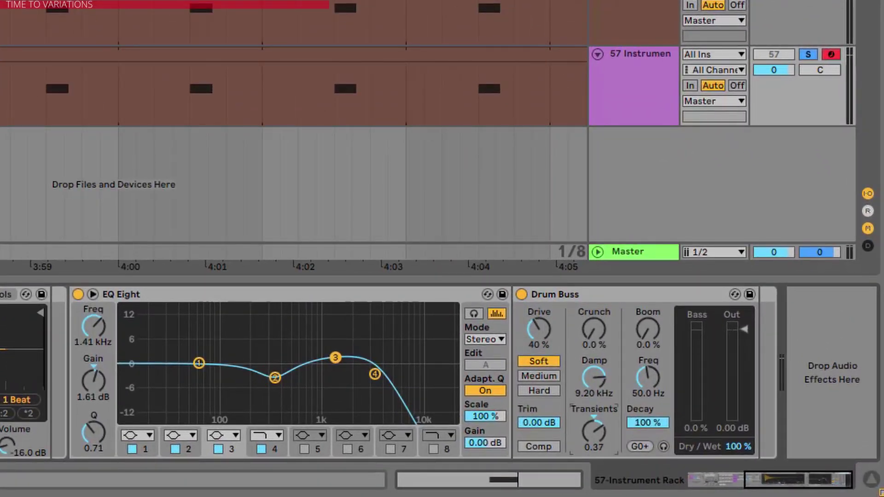
type("0.5")
key("Return")
key("space")
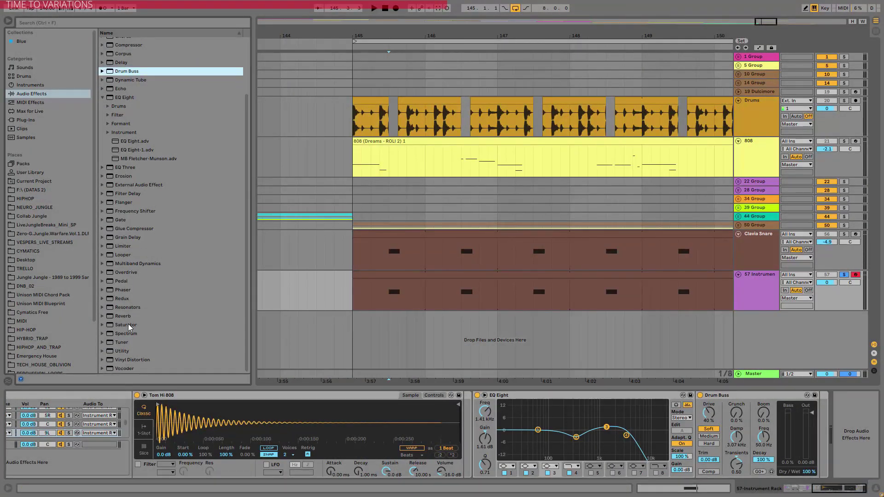
Step: Add a Saturator after the whole Instrument Rack and set its Drive to 5 dB
left_click(128, 325)
left_click_drag(832, 428, 842, 422)
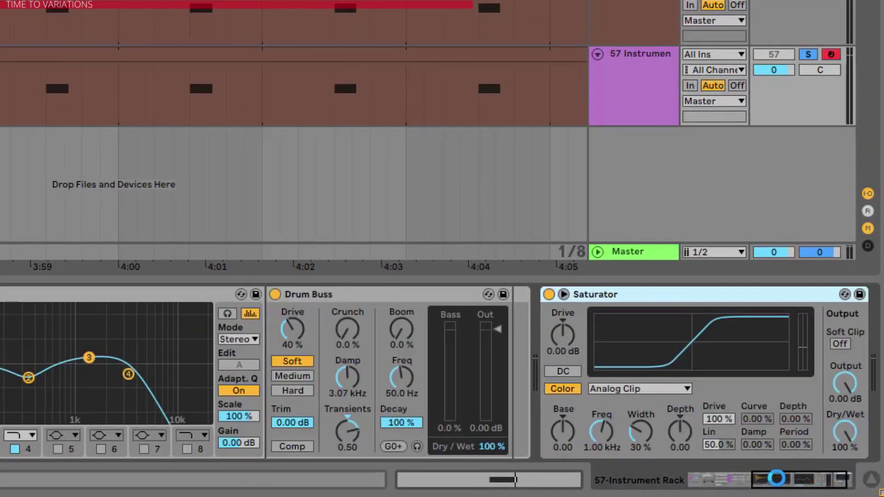
left_click_drag(777, 478, 816, 481)
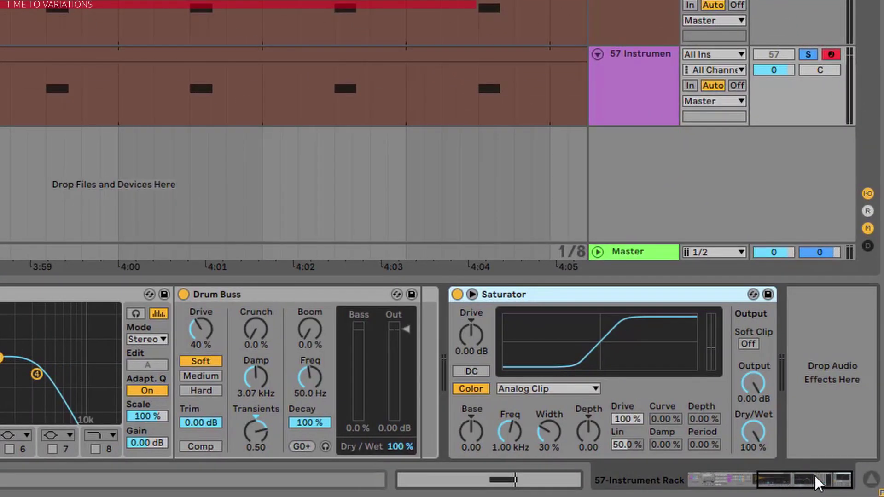
left_click(471, 335)
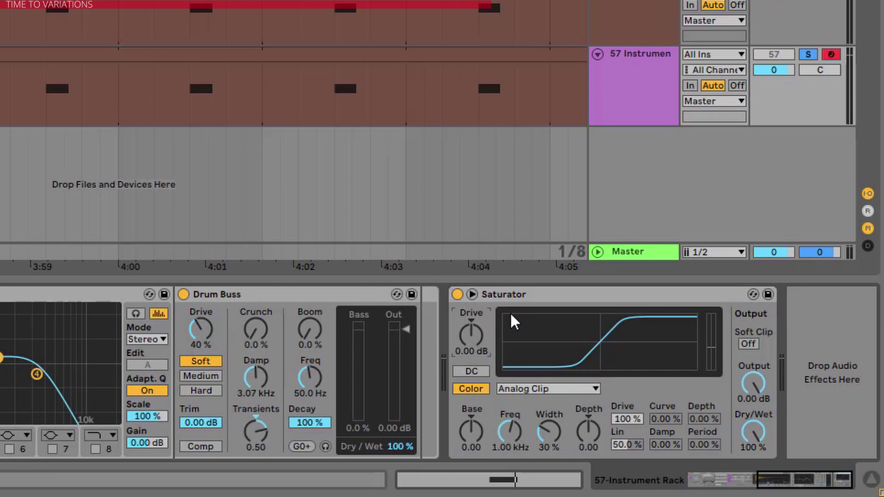
type("5")
key("Return")
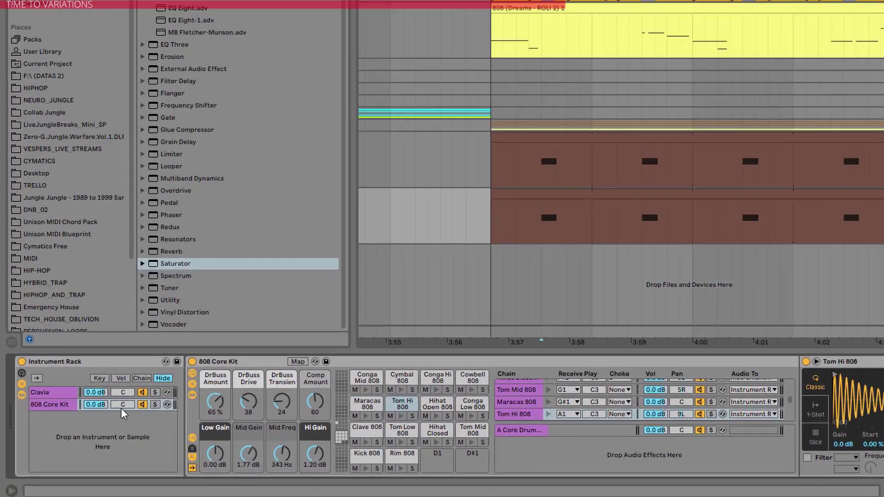
Step: Balance the rack layers during playback, lowering the Clavia chain to -4.0 dB and the 808 Core Kit chain to -5.0 dB
key("space")
left_click_drag(67, 417, 68, 423)
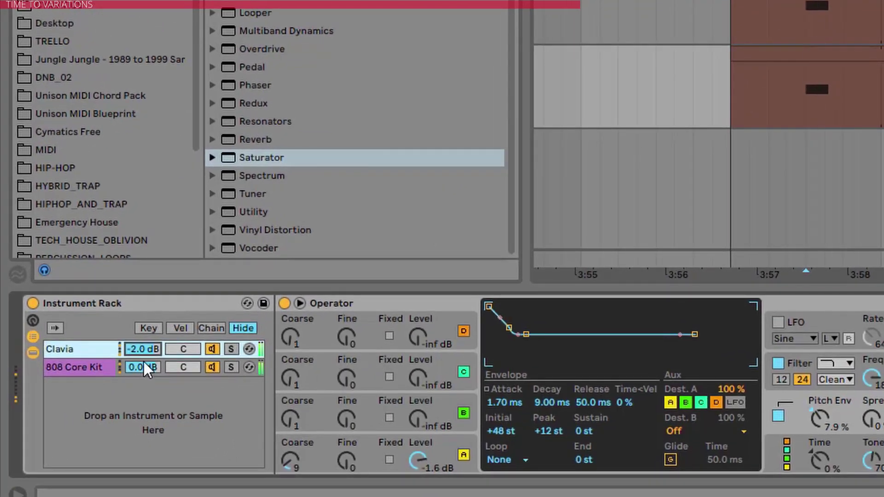
left_click_drag(143, 351, 143, 384)
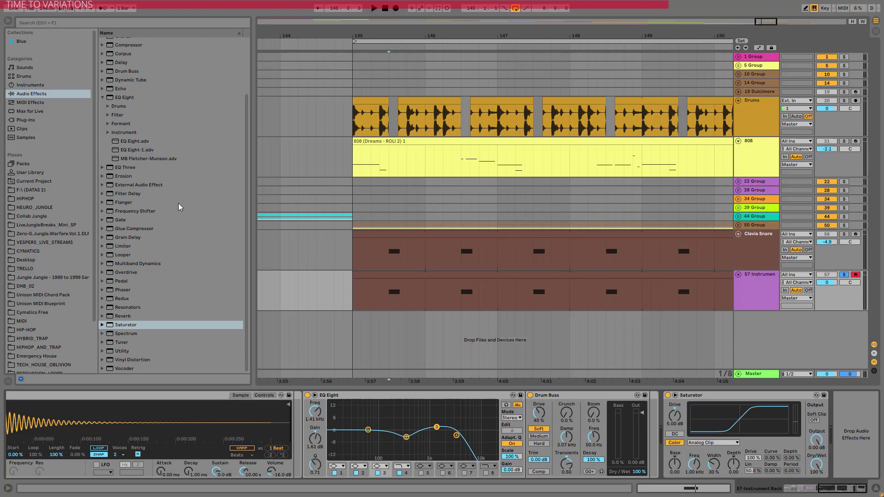
Step: Add an EQ Eight after the Saturator and turn its band 1 into a steep x4 low cut at 255 Hz
scroll(134, 168, "up", 3)
scroll(123, 185, "down", 1)
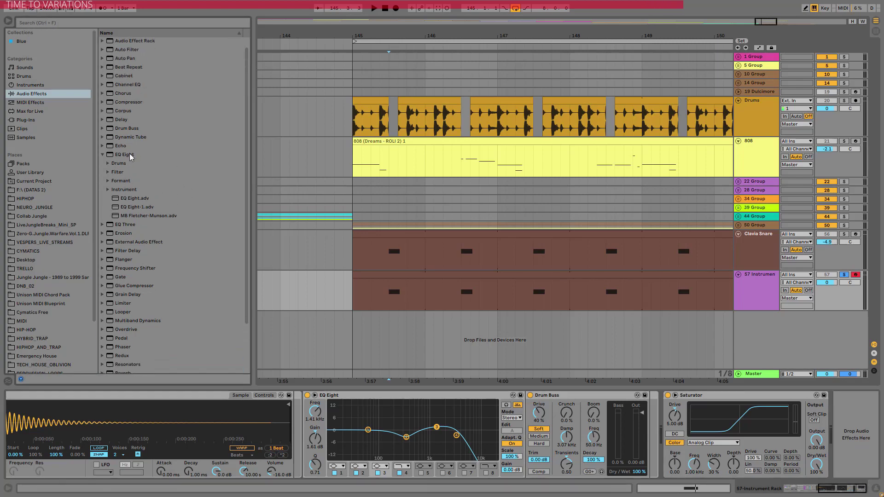
left_click_drag(129, 155, 840, 420)
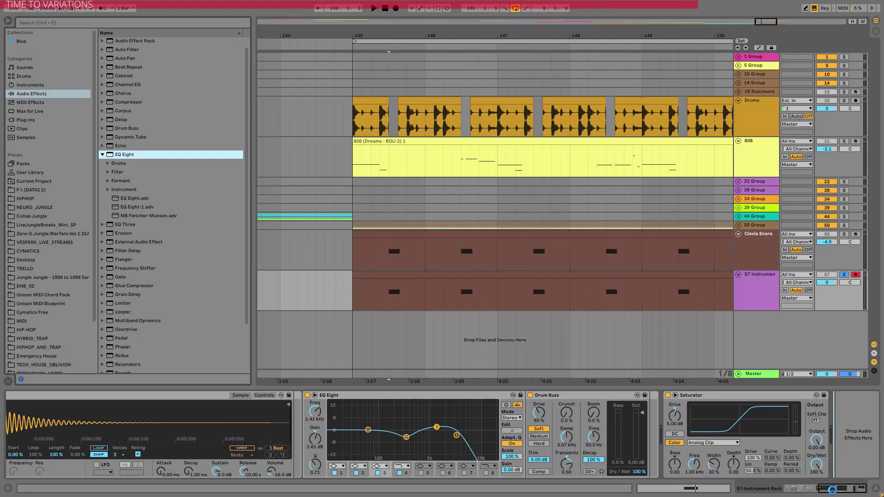
left_click_drag(832, 490, 841, 476)
left_click(641, 466)
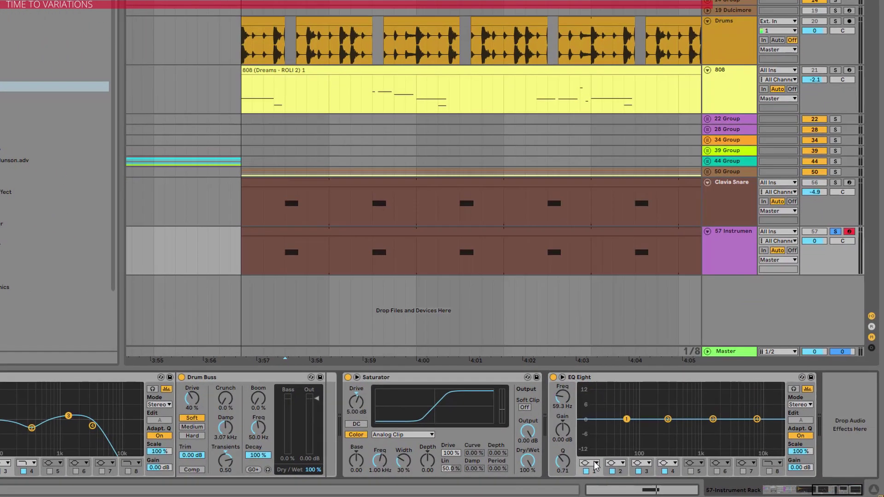
left_click(643, 409)
left_click_drag(443, 388, 507, 385)
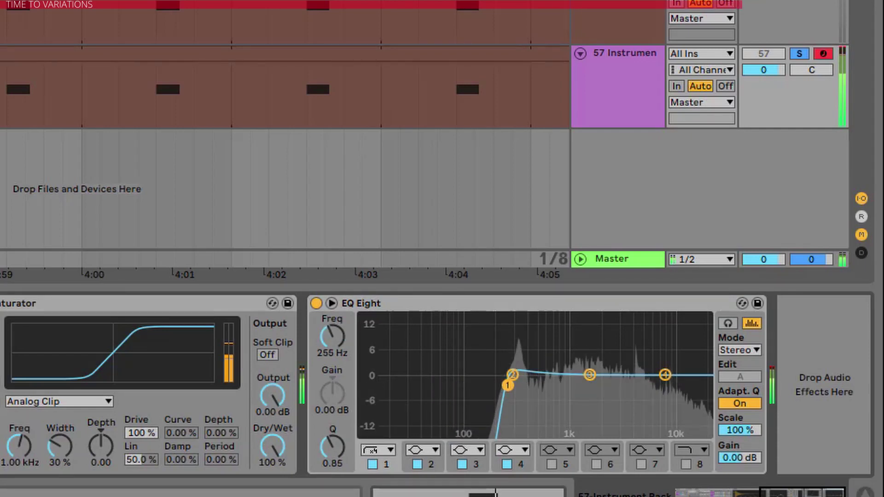
Step: Change band 4 of the last EQ Eight to a high shelf boosting 5.08 dB from 7.42 kHz
left_click(665, 375)
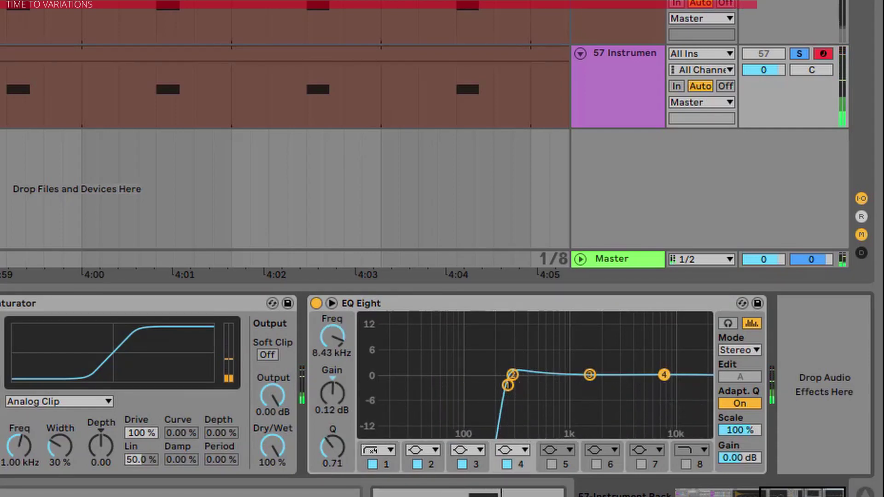
left_click_drag(664, 374, 666, 367)
left_click(518, 448)
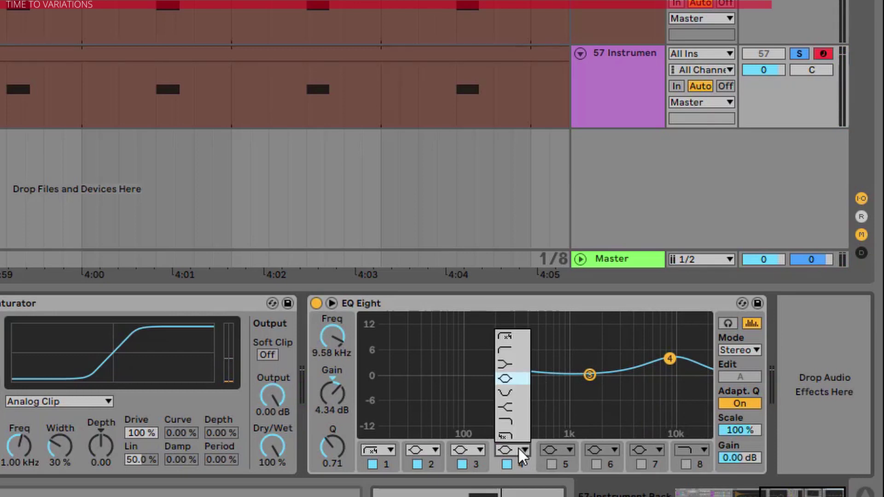
left_click(518, 407)
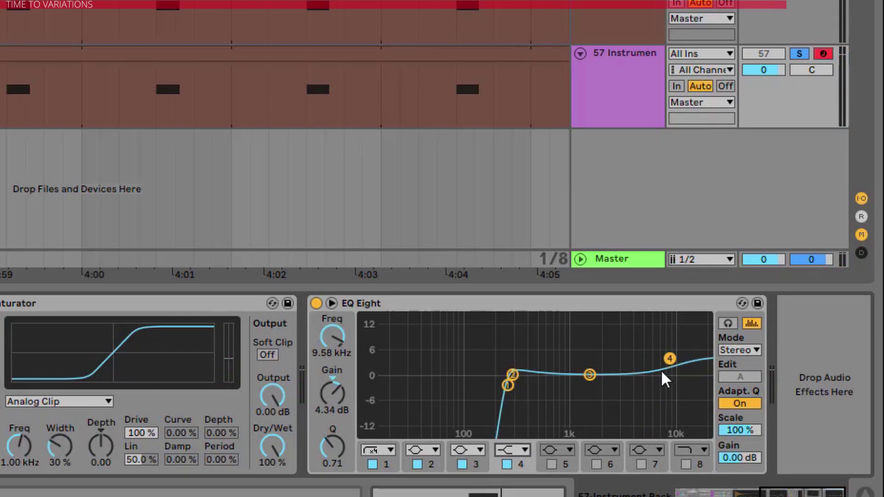
left_click_drag(669, 358, 658, 355)
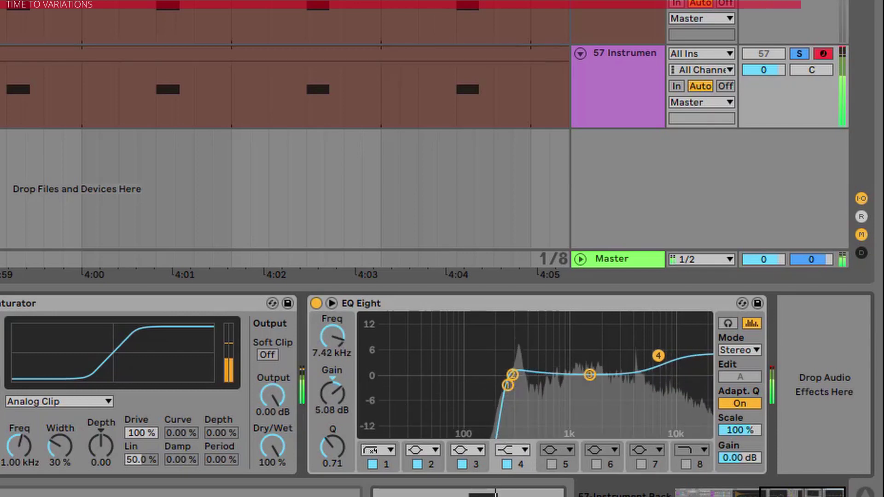
Step: Add a Drum Buss after the last EQ Eight, raise its Transients and set its Damp to 13.7 kHz
key("space")
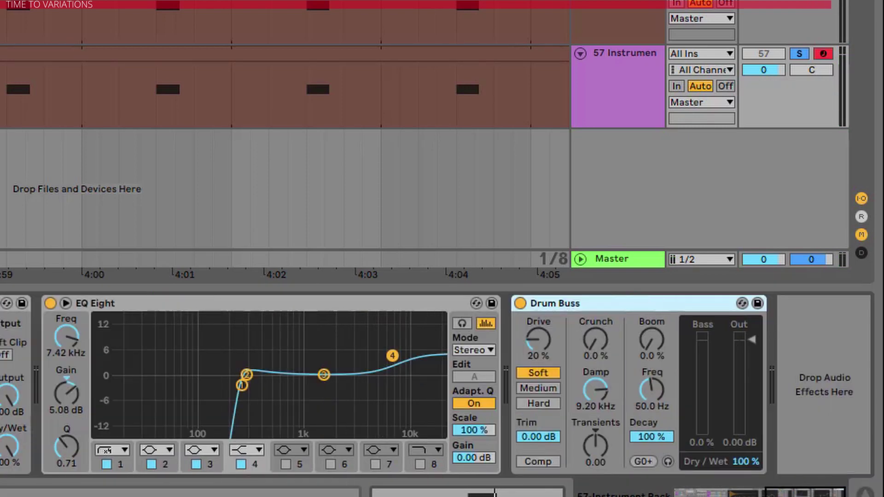
key("space")
left_click(538, 347)
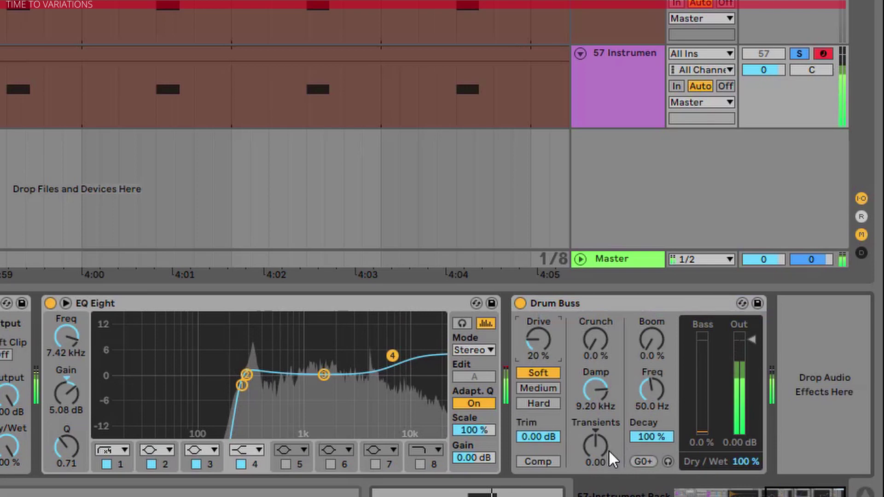
left_click_drag(599, 446, 599, 435)
left_click_drag(597, 391, 597, 377)
left_click(590, 440)
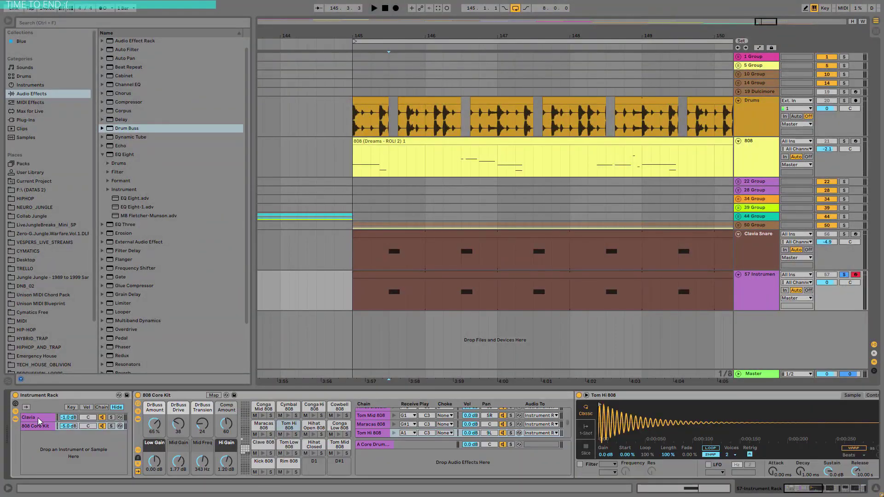
Step: Set oscillator B's Coarse to 14 and raise its level in the Clavia chain's Operator
left_click(39, 420)
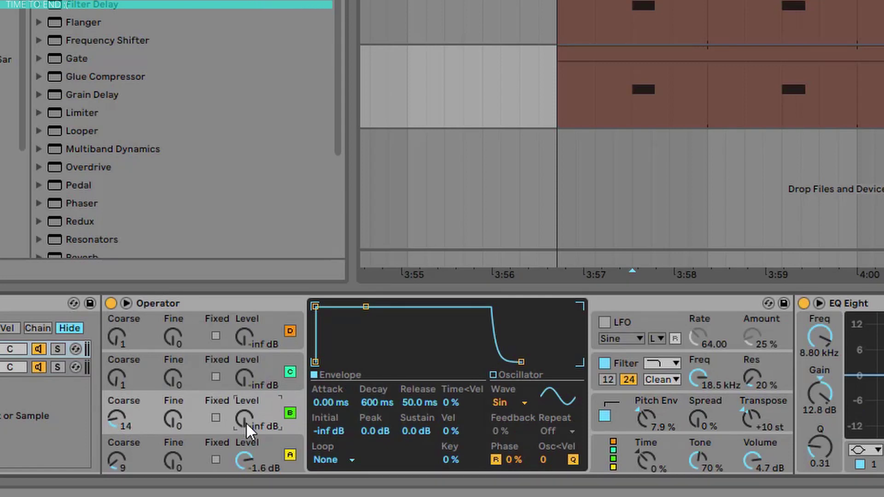
left_click_drag(247, 421, 246, 401)
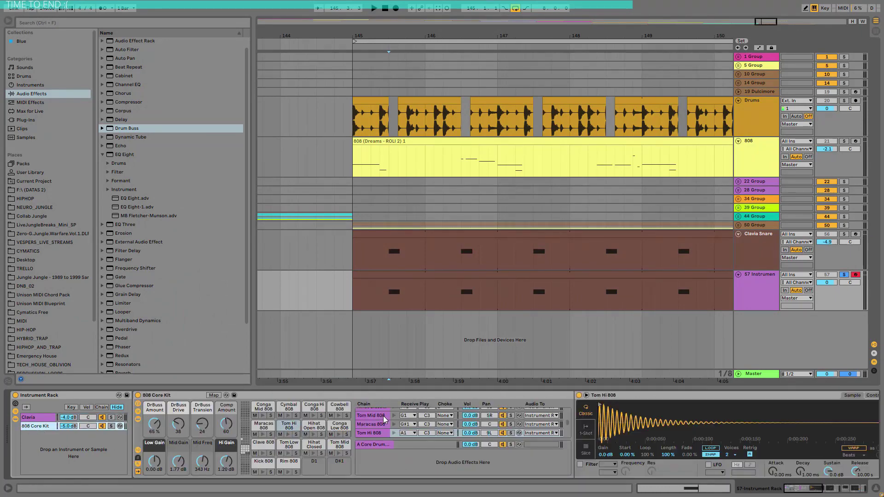
Step: Set the Snare 808 sample's transposition to +9 st in the 808 Core Kit and play back the snare
scroll(387, 429, "up", 5)
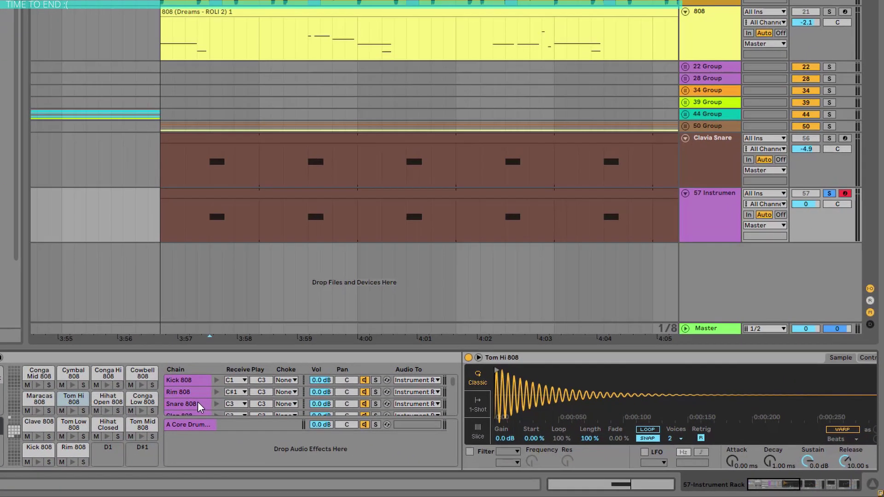
left_click(385, 430)
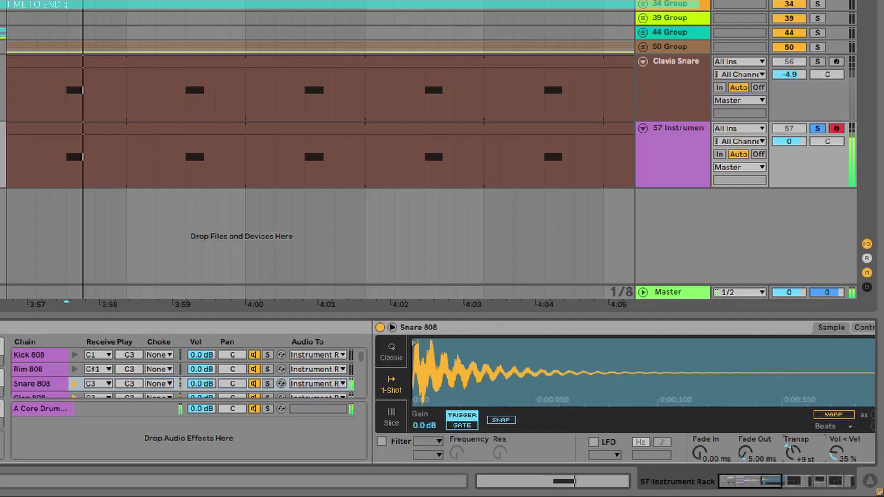